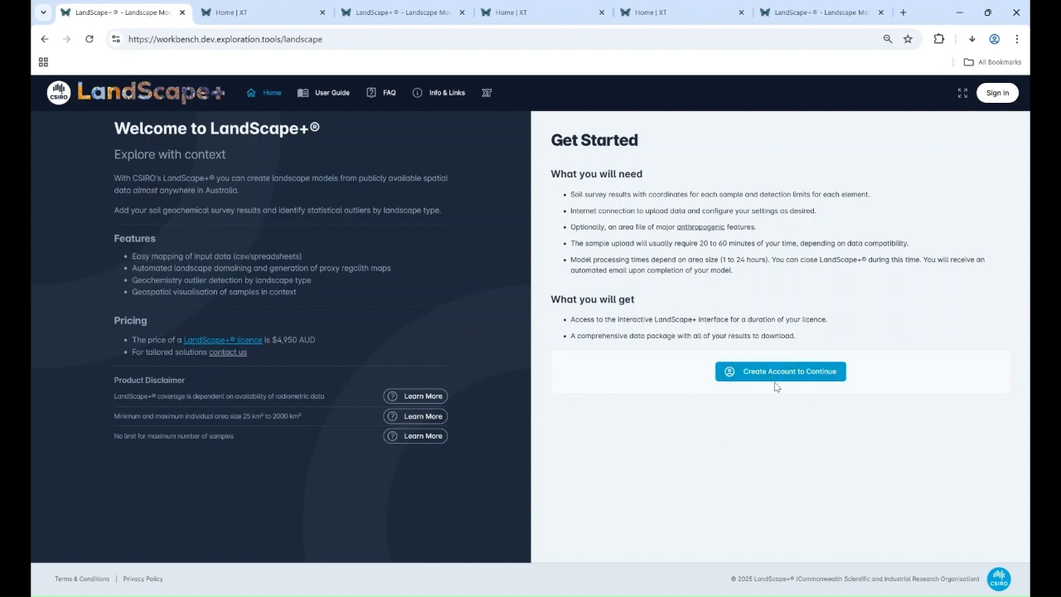
# - Open the Demo project's sample table stage and read the data requirements, closing the information note when finished
pyautogui.click(252, 21)
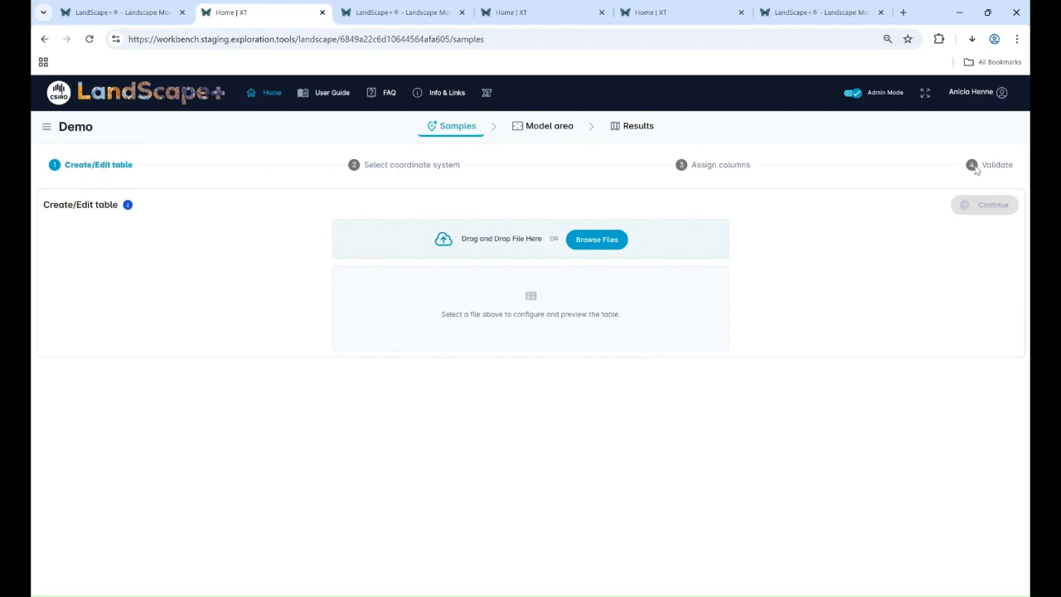
pyautogui.click(127, 205)
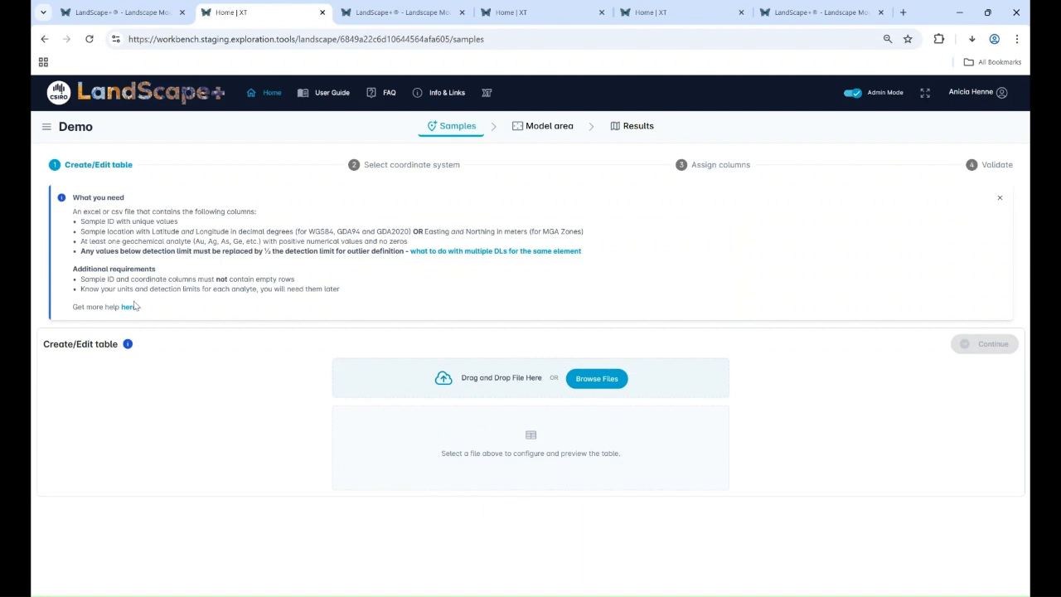
pyautogui.click(1000, 198)
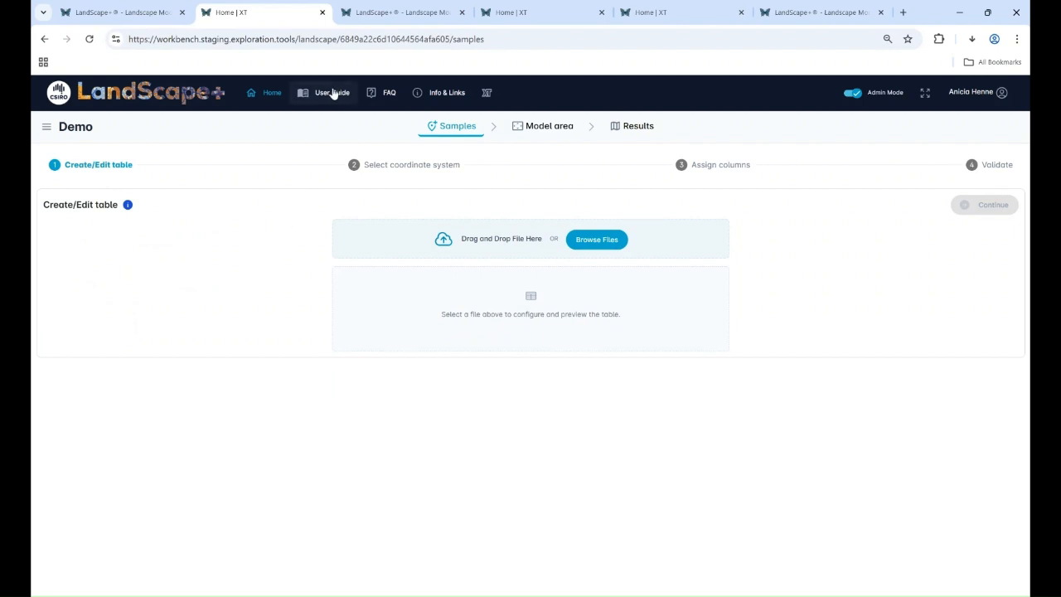
# - Upload the LandScapeExampleProject_stretched file as the project's sample table
pyautogui.click(598, 242)
pyautogui.click(587, 485)
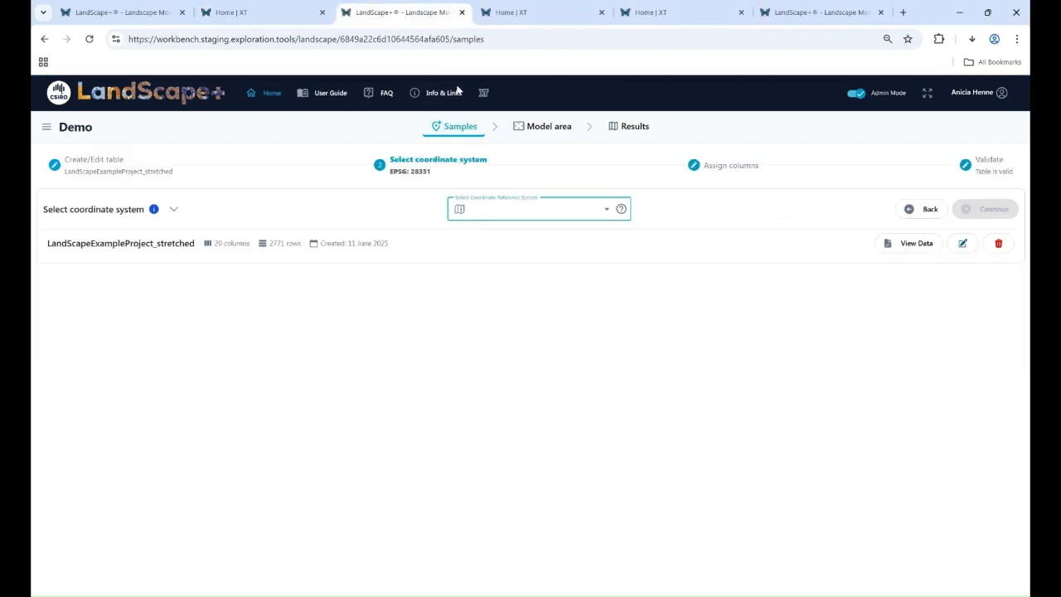
# - Set the coordinate reference system to GDA94 / MGA zone 51 (EPSG:28351) and bring up the column assignments
pyautogui.click(565, 209)
pyautogui.scroll(-3, 531, 325)
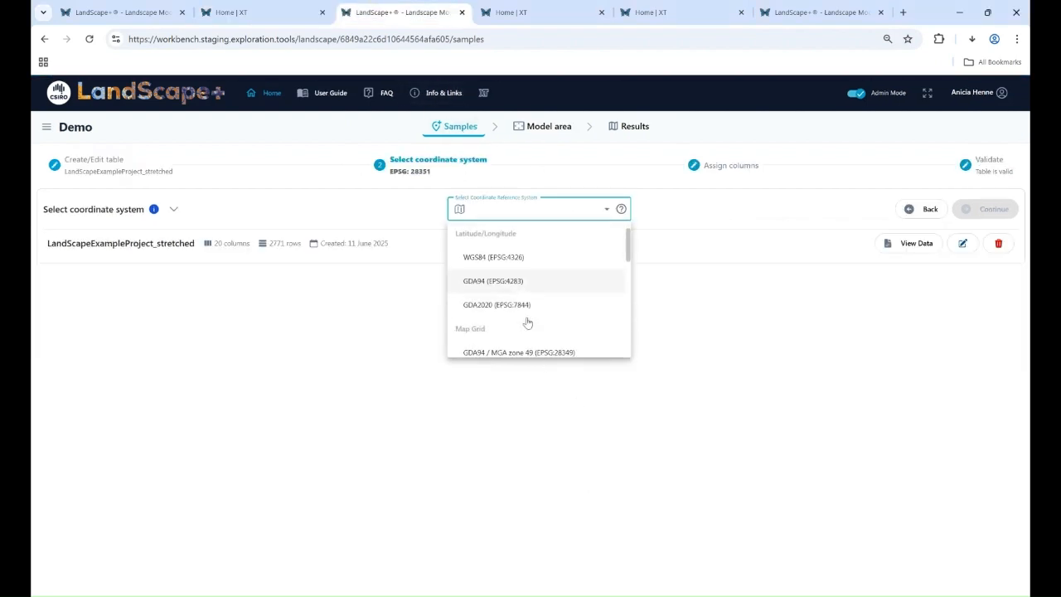
pyautogui.click(552, 325)
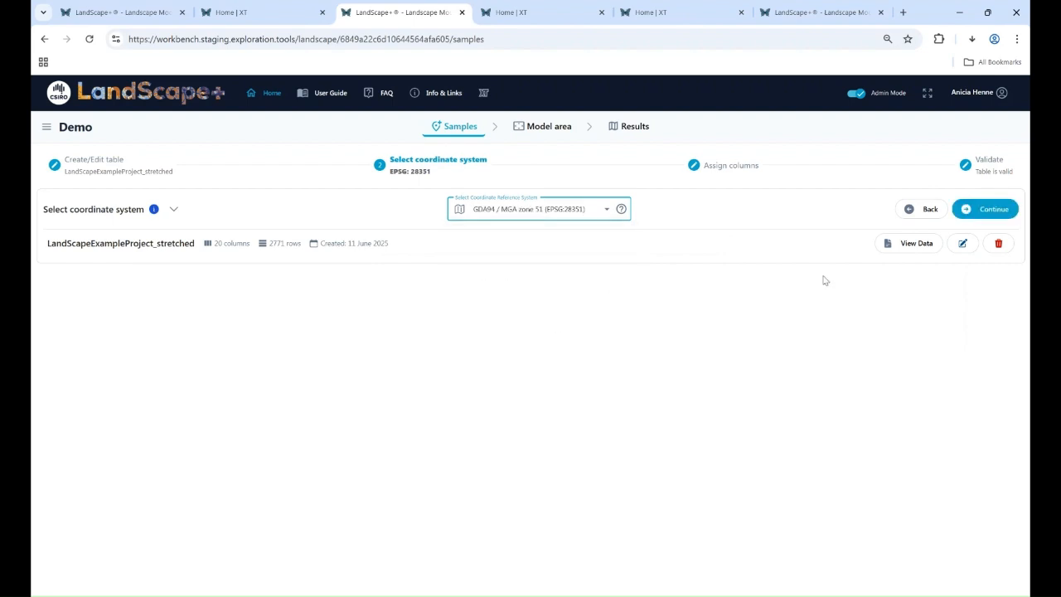
pyautogui.click(514, 15)
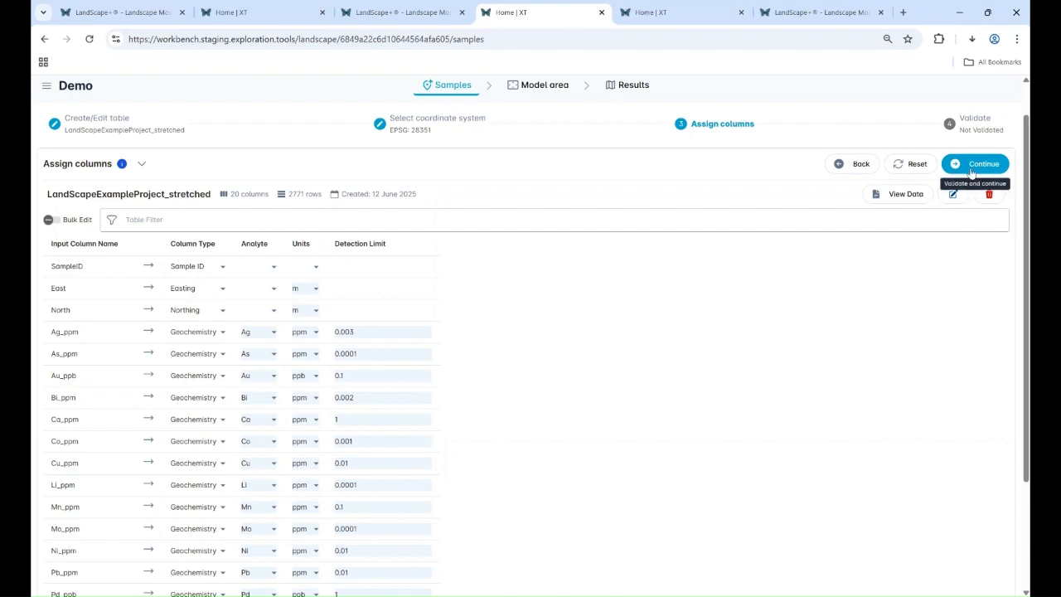
# - Bring up the model area definition and examine the editable boundary around the sample locations
pyautogui.click(660, 12)
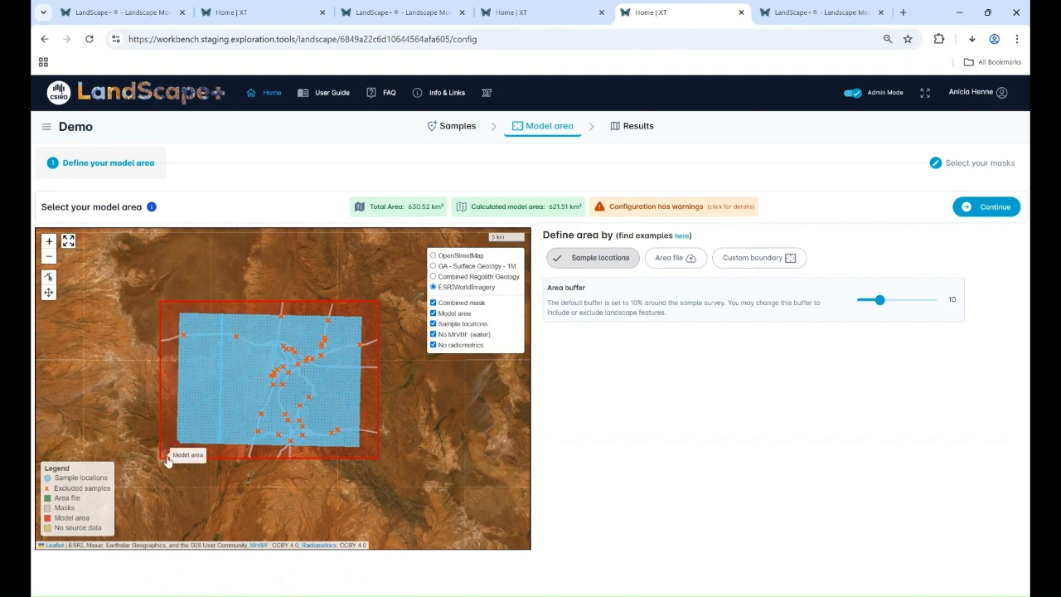
pyautogui.moveTo(878, 310)
pyautogui.click(365, 456)
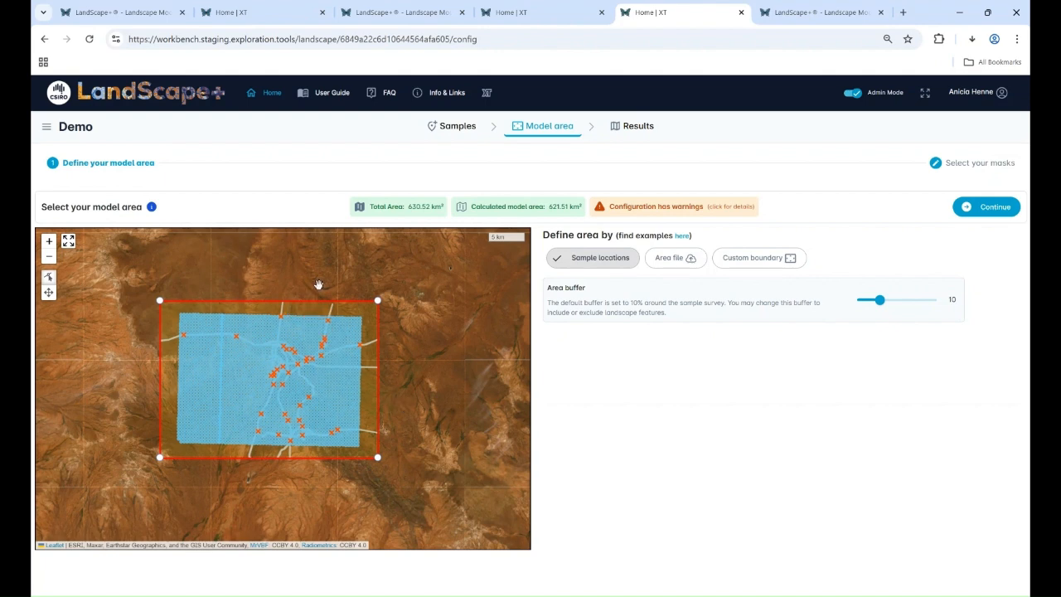
pyautogui.moveTo(325, 341)
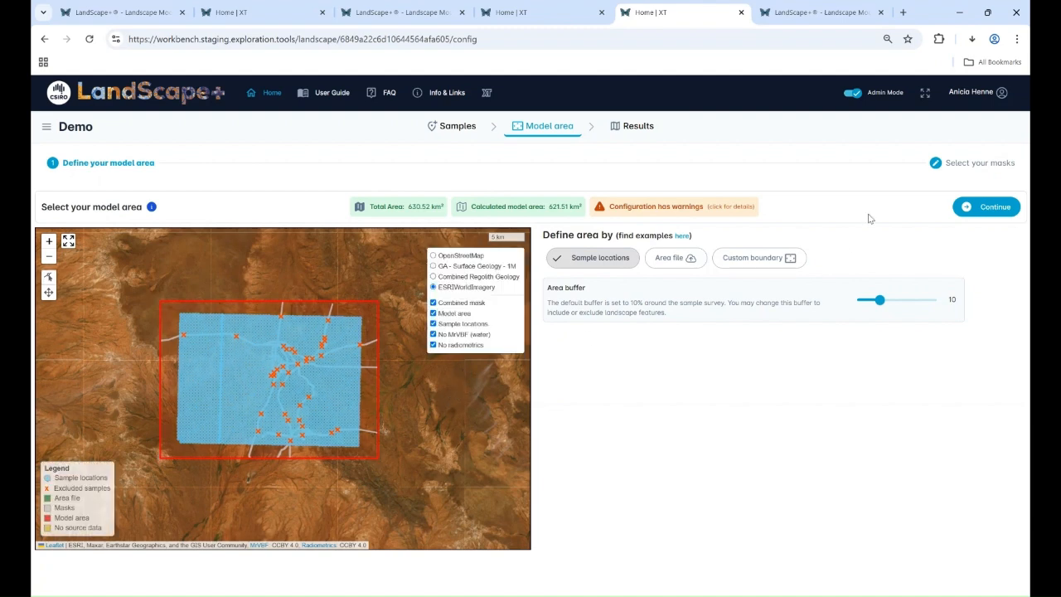
# - Upload the Demo_mask shapefile components as the feature mask and check the excluded area on the map
pyautogui.click(971, 166)
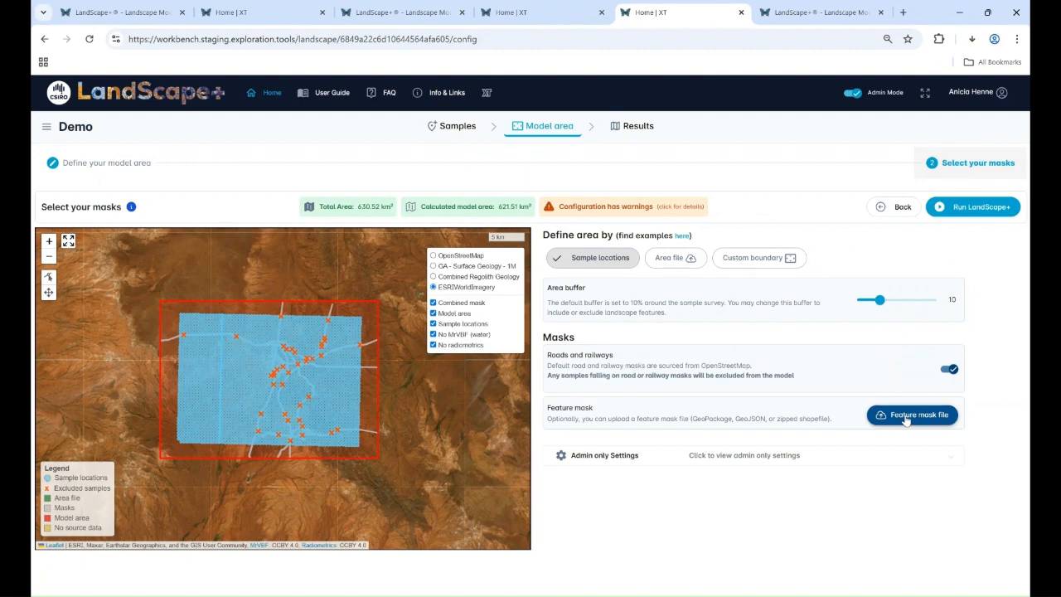
pyautogui.click(908, 417)
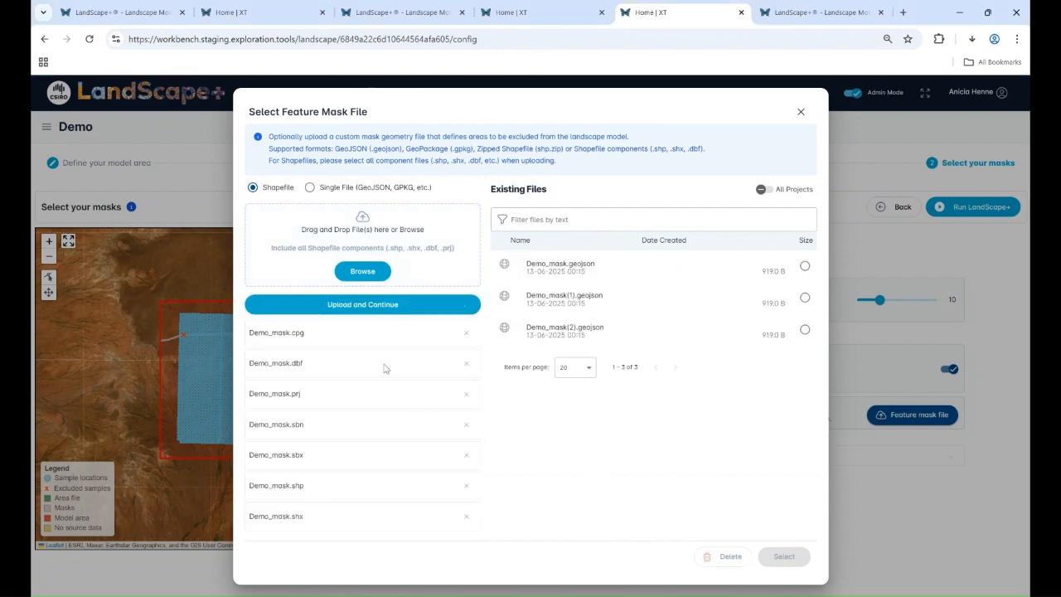
pyautogui.click(322, 307)
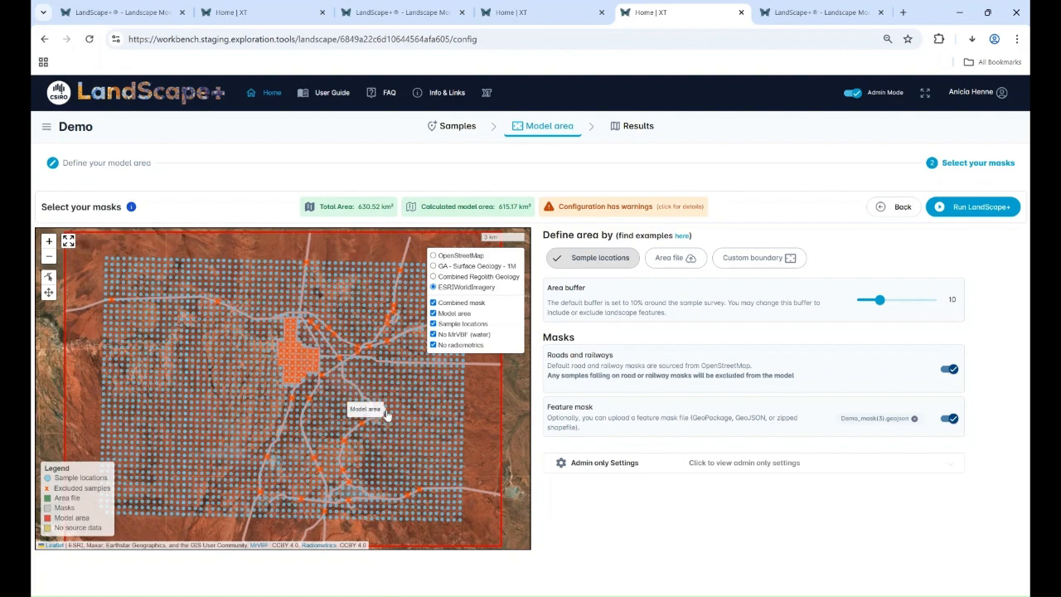
pyautogui.scroll(-1, 386, 415)
pyautogui.moveTo(464, 434); pyautogui.dragTo(363, 399)
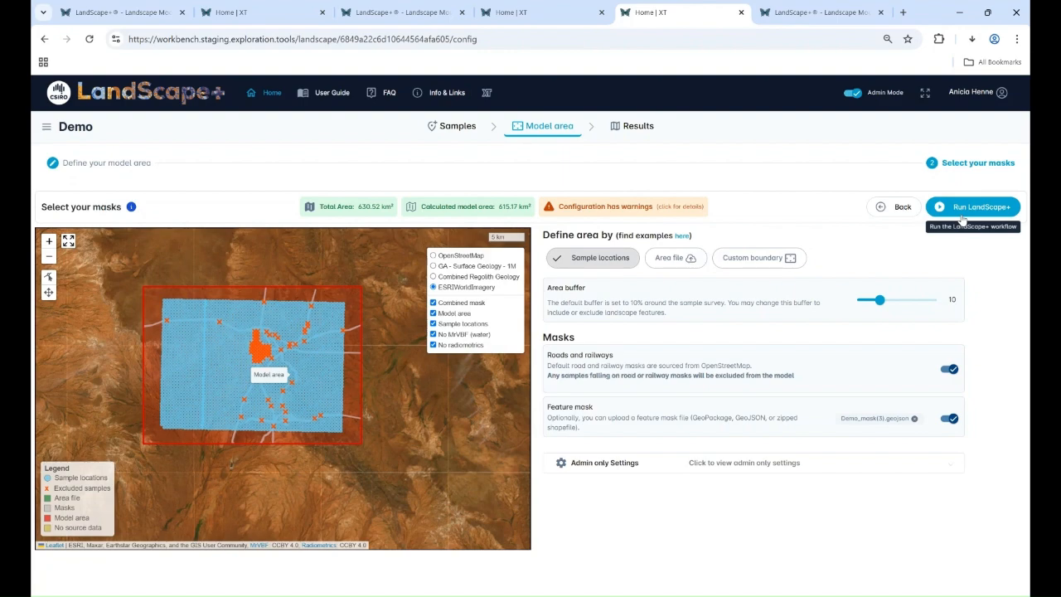
# - Bring up the Demo #1 similarity model results and examine the Clusterbox point cloud from several angles
pyautogui.click(779, 15)
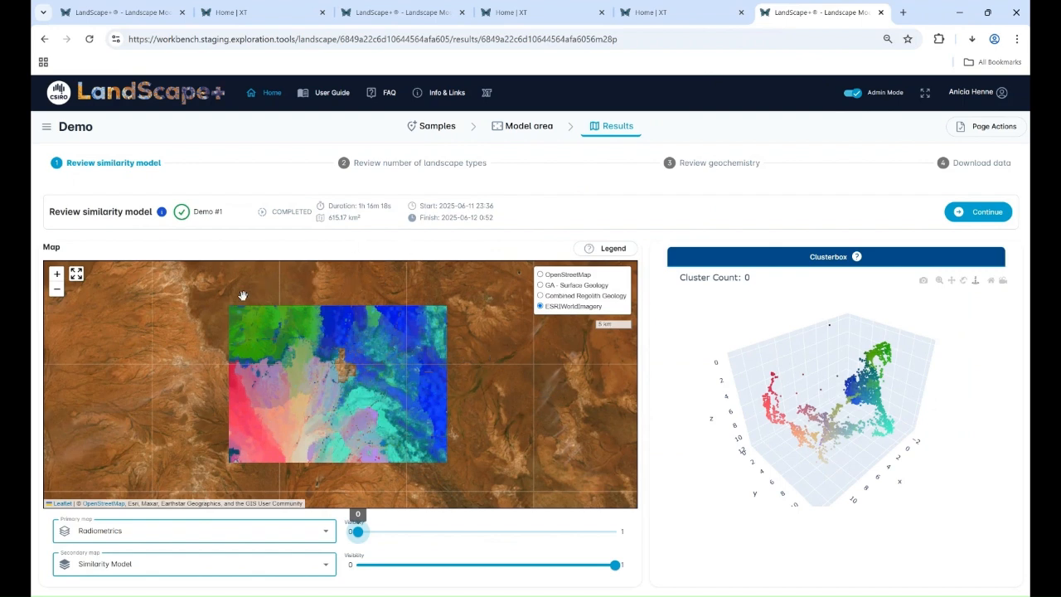
pyautogui.moveTo(836, 410)
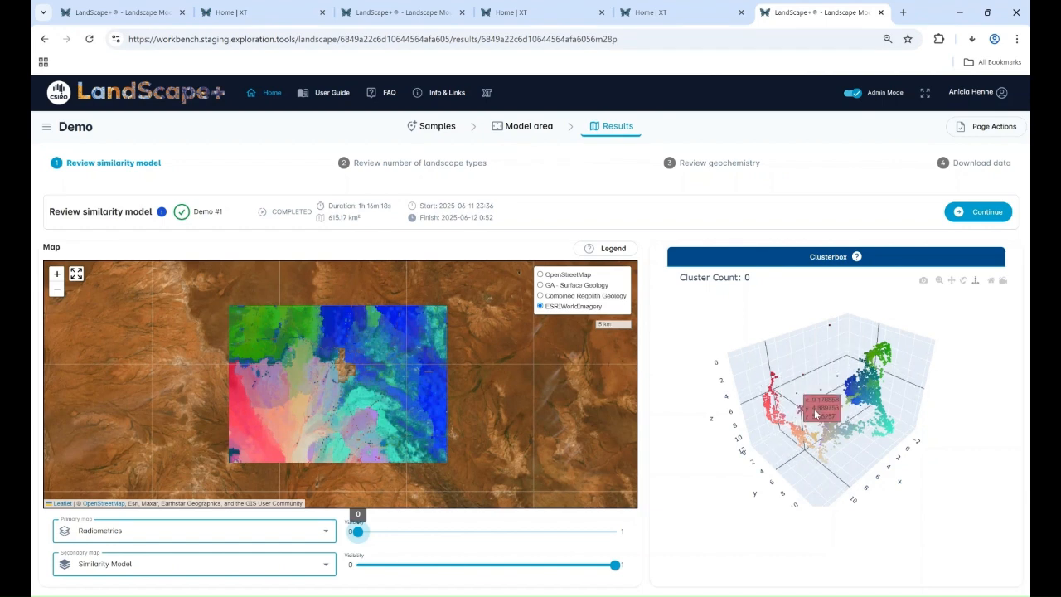
pyautogui.moveTo(835, 409); pyautogui.dragTo(819, 377)
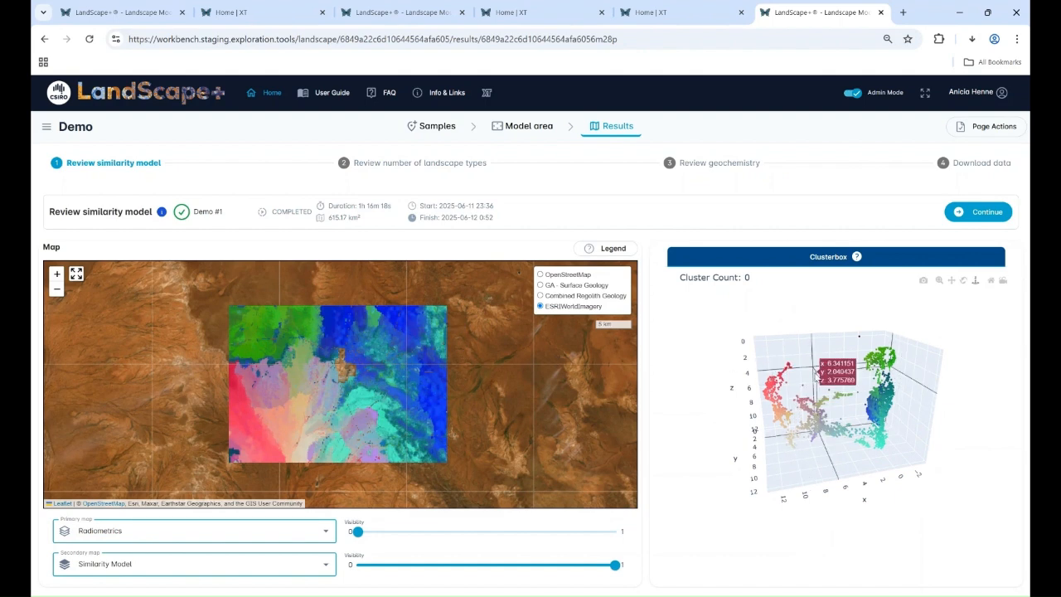
pyautogui.moveTo(821, 380); pyautogui.dragTo(812, 324)
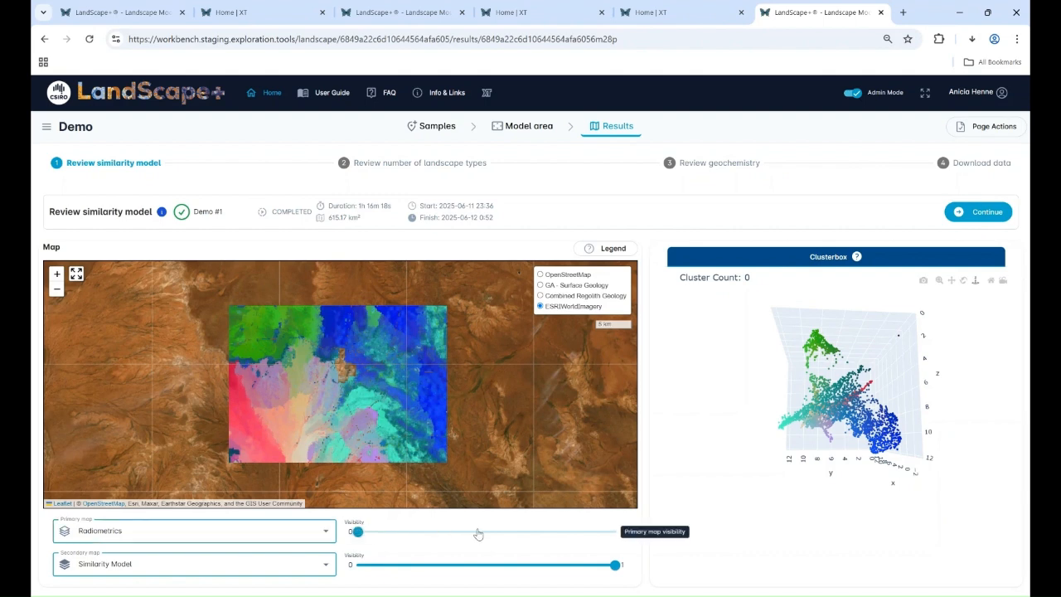
# - Compare the Radiometrics layer with the similarity model by raising the primary map visibility to 1 and returning it to 0
pyautogui.click(307, 534)
pyautogui.scroll(-1, 185, 467)
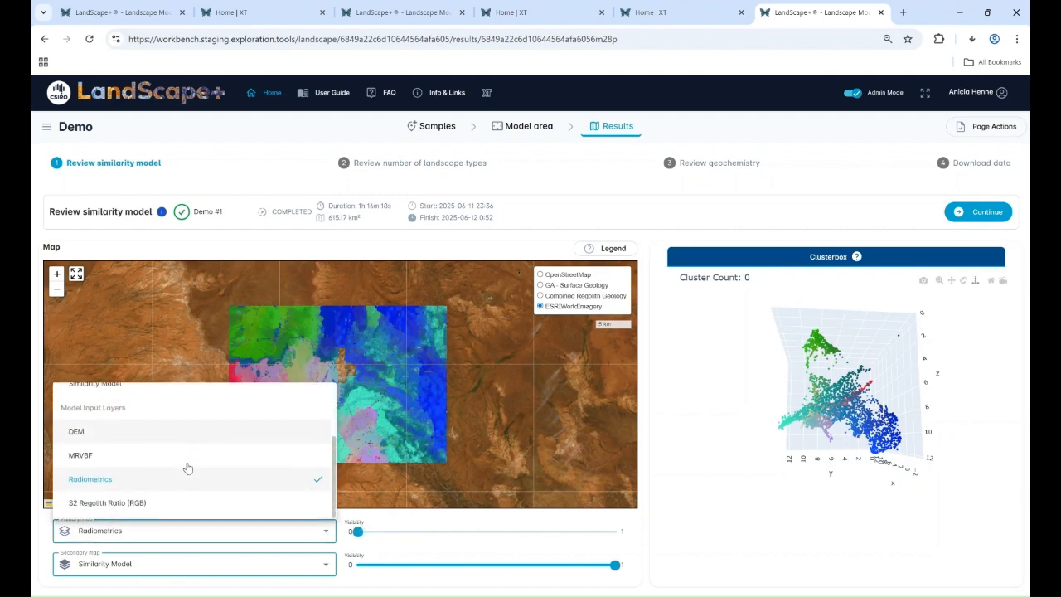
pyautogui.click(358, 537)
pyautogui.moveTo(359, 537); pyautogui.dragTo(703, 522)
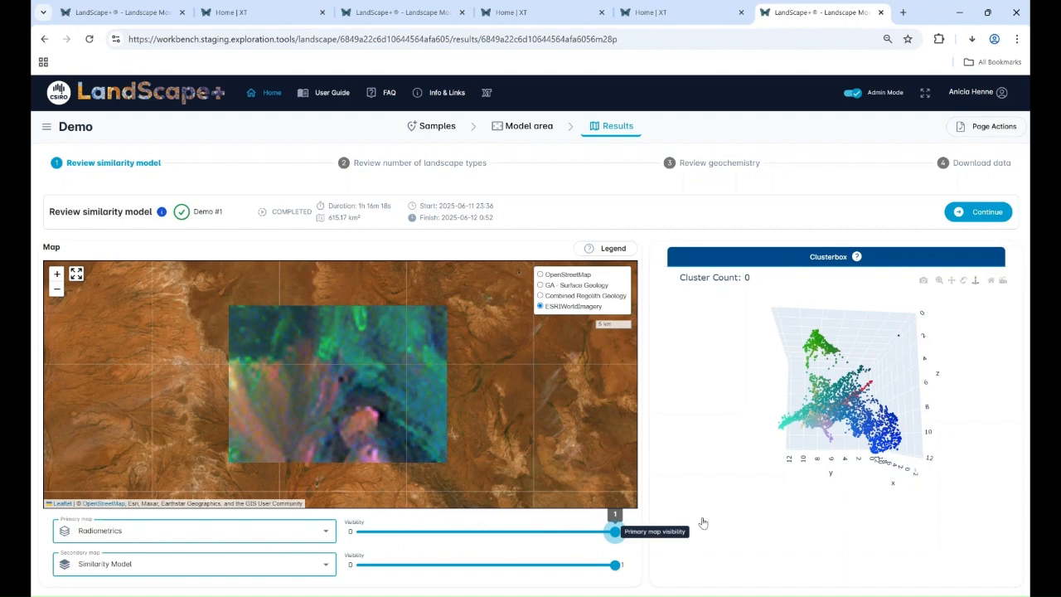
pyautogui.moveTo(703, 522); pyautogui.dragTo(331, 486)
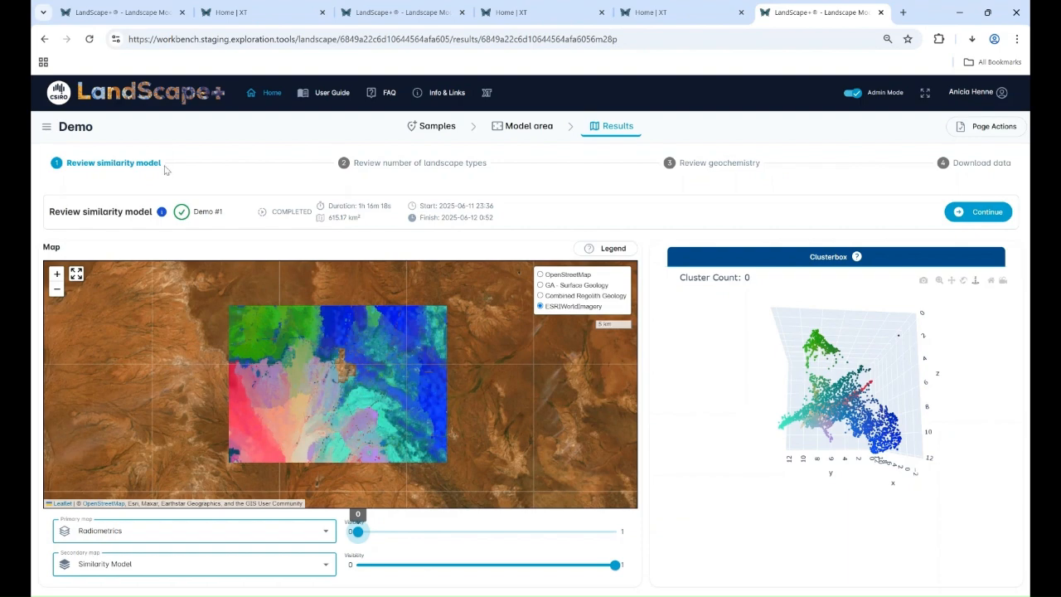
# - Review the four-type landscape map and its cluster plot, and choose 12 as the number of landscape types
pyautogui.click(379, 163)
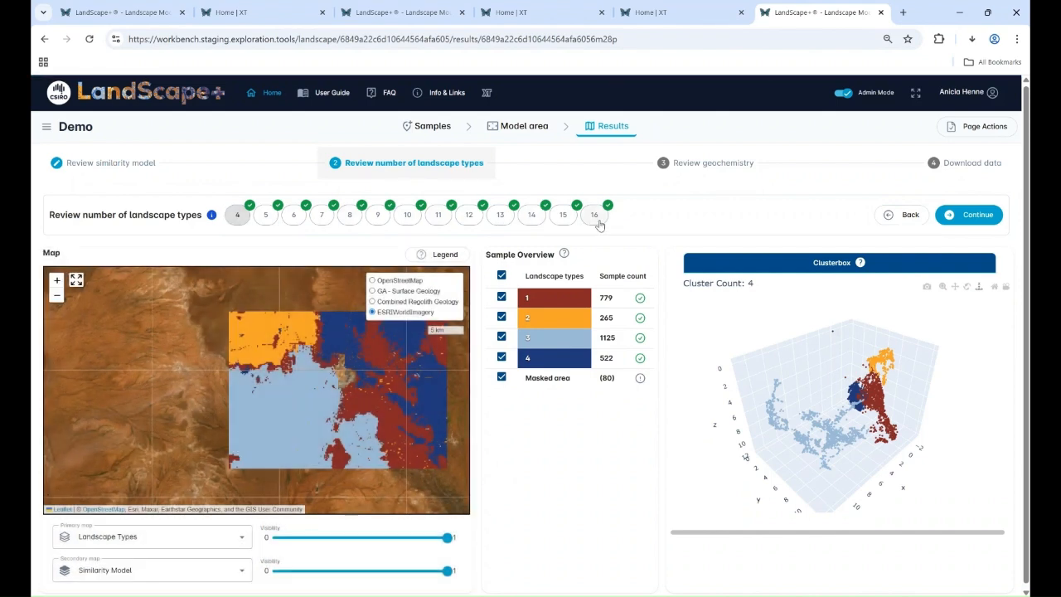
pyautogui.moveTo(364, 412); pyautogui.dragTo(304, 403)
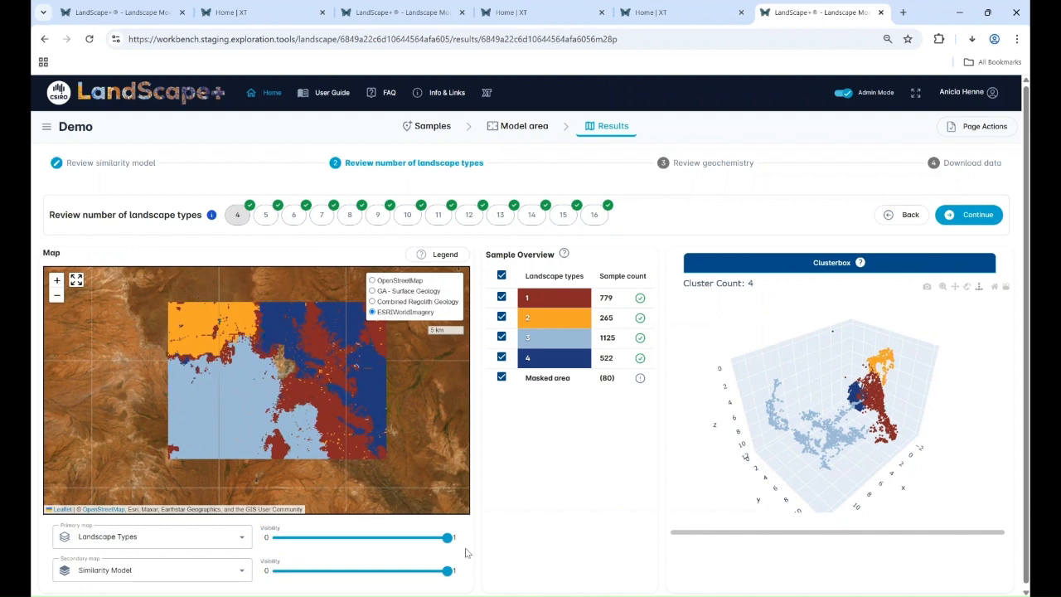
pyautogui.moveTo(447, 538)
pyautogui.mouseDown()
pyautogui.moveTo(272, 535)
pyautogui.moveTo(444, 537)
pyautogui.mouseUp()
pyautogui.moveTo(735, 464); pyautogui.dragTo(784, 373)
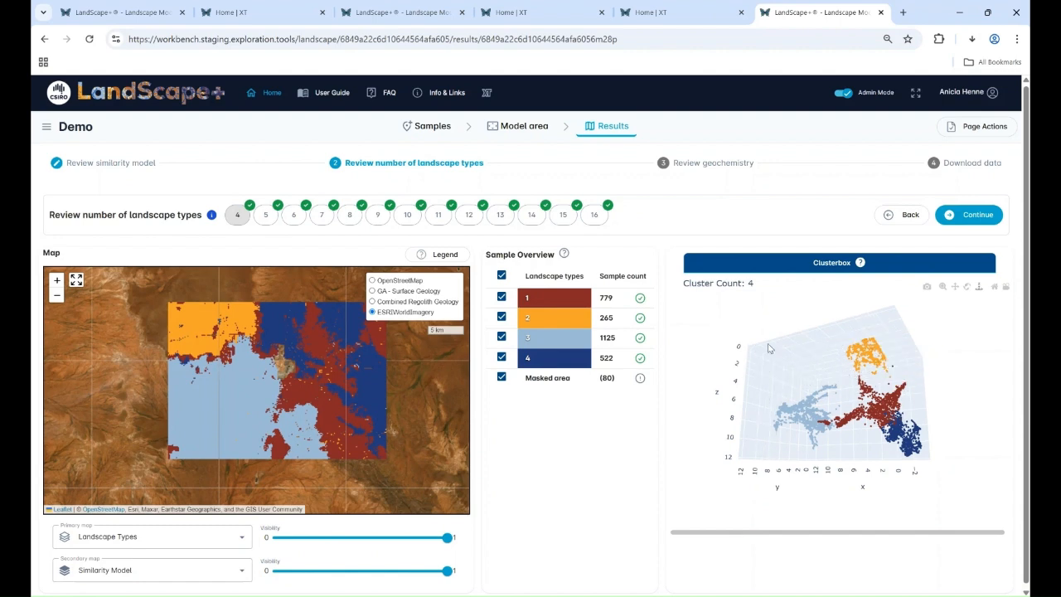
pyautogui.click(470, 217)
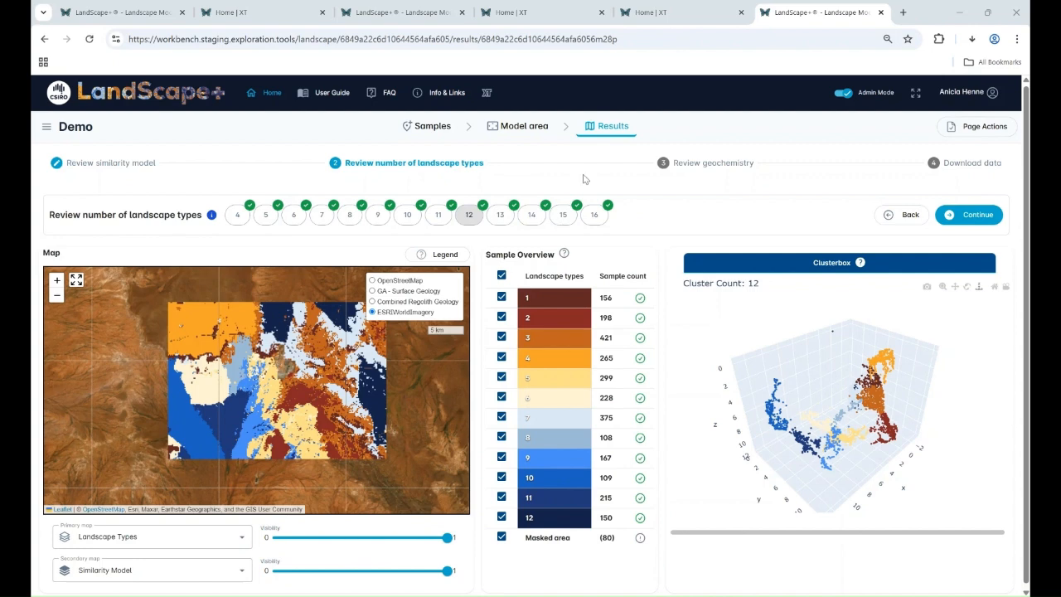
# - Select Ni as the variable for the geochemistry review and inspect the outliers in its boxplots
pyautogui.click(706, 164)
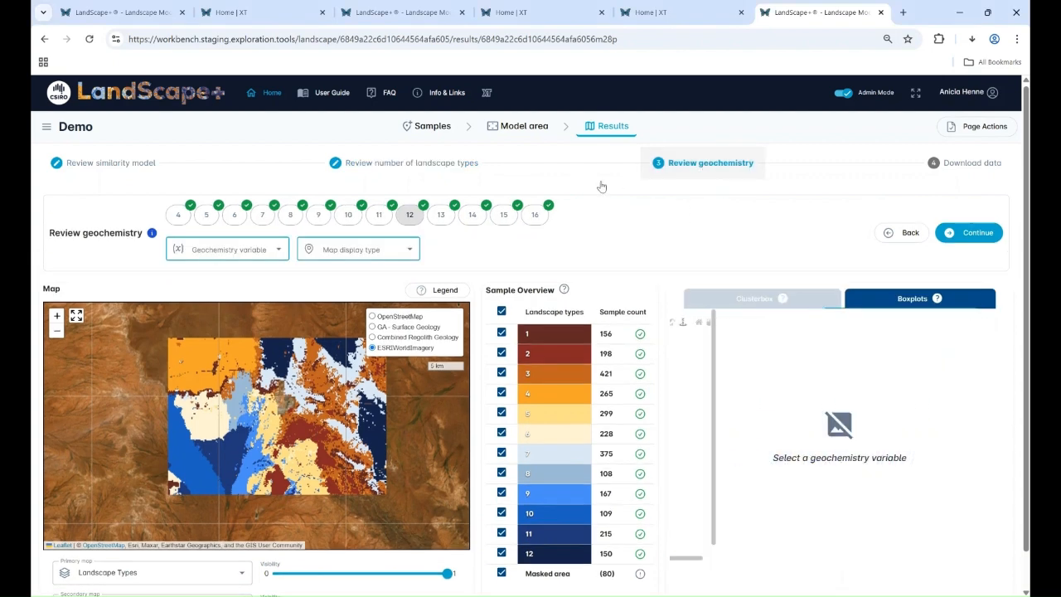
pyautogui.click(248, 248)
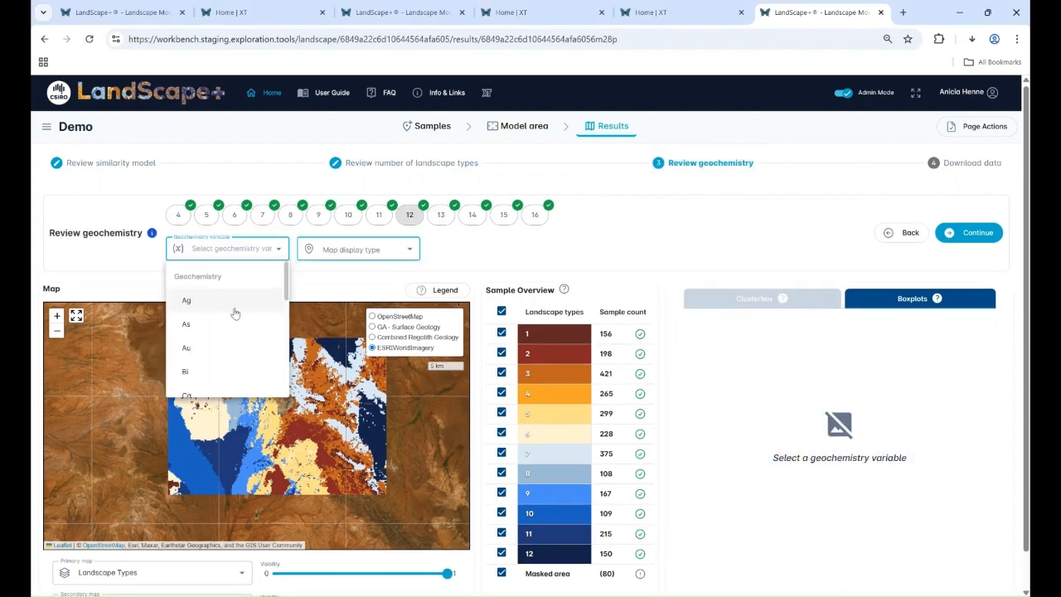
pyautogui.scroll(-3, 218, 340)
pyautogui.scroll(-1, 218, 352)
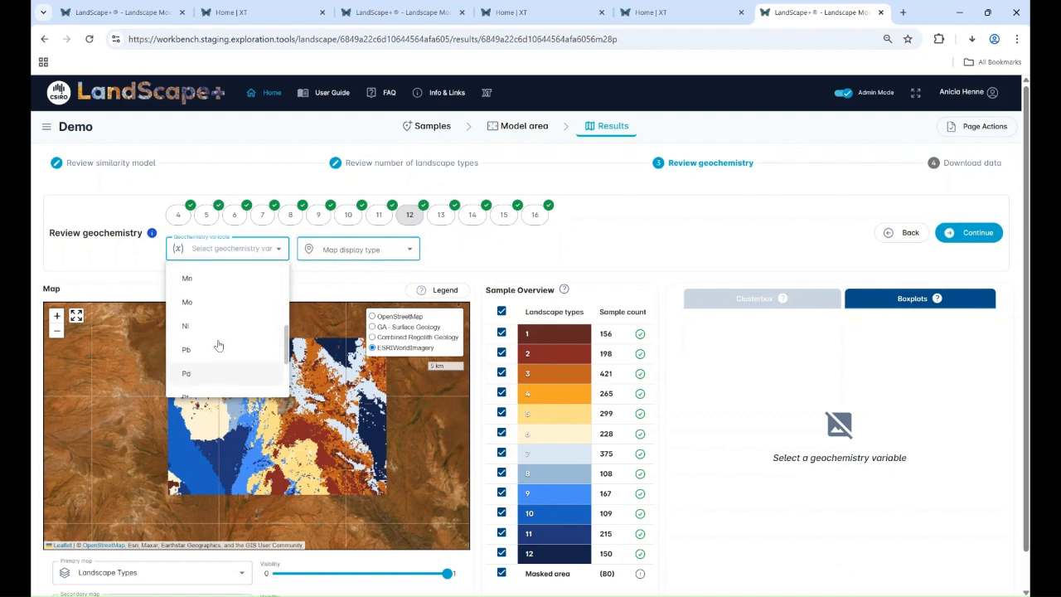
pyautogui.click(188, 329)
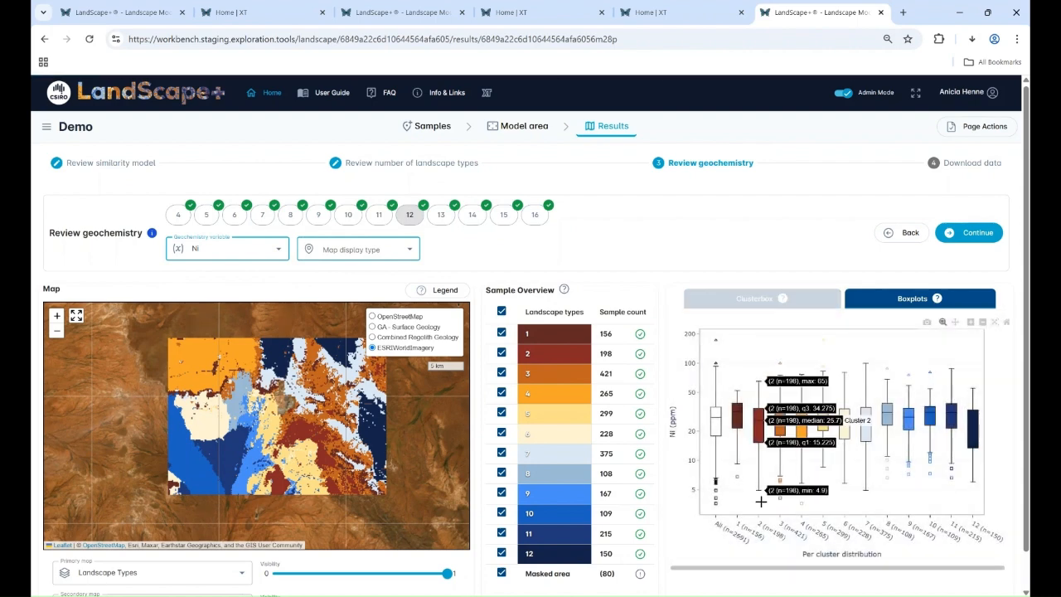
pyautogui.moveTo(718, 362)
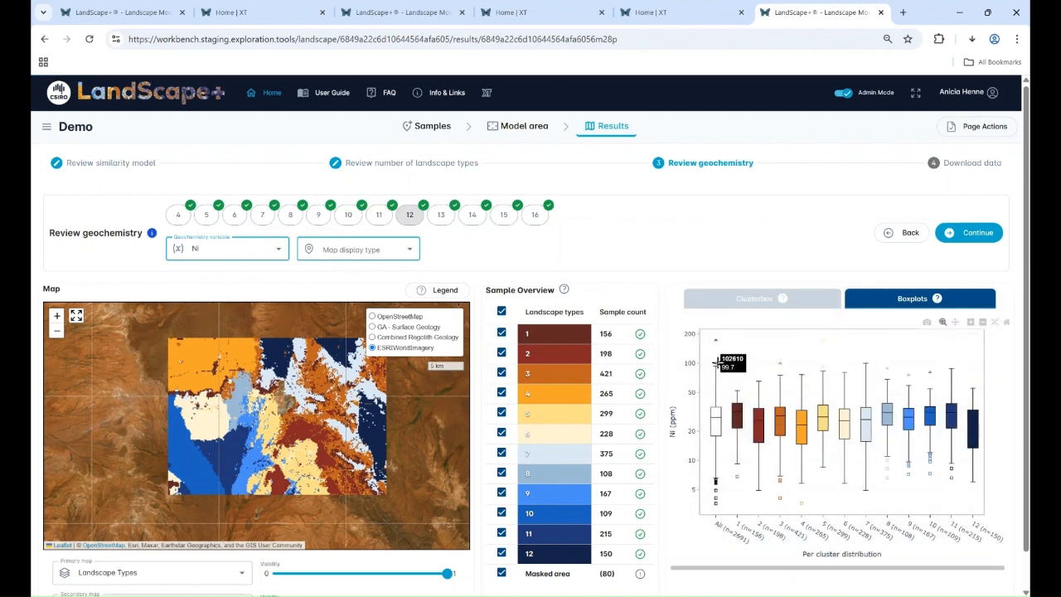
pyautogui.moveTo(737, 476)
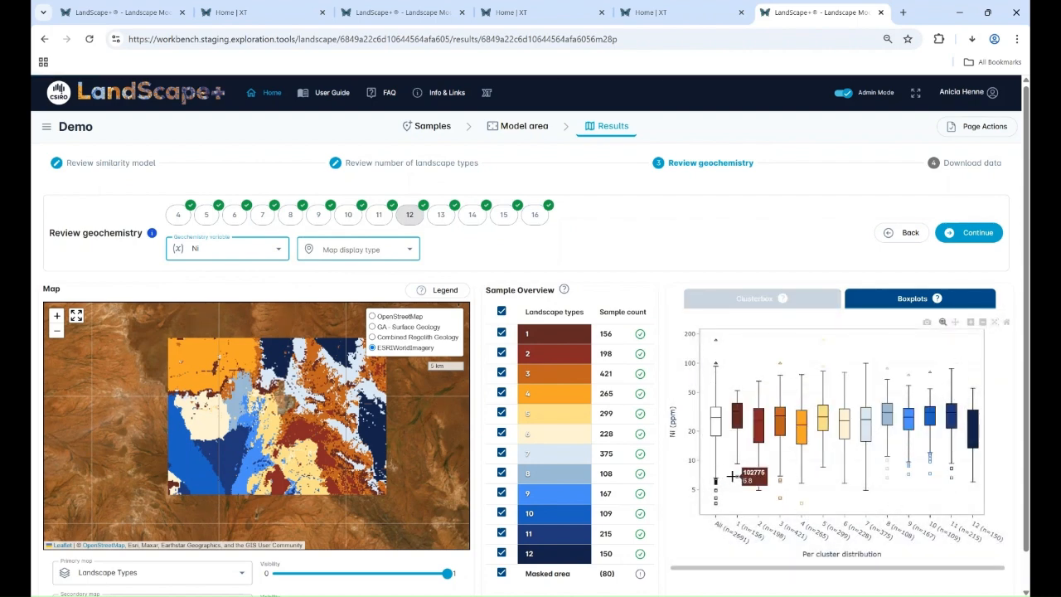
pyautogui.moveTo(717, 499)
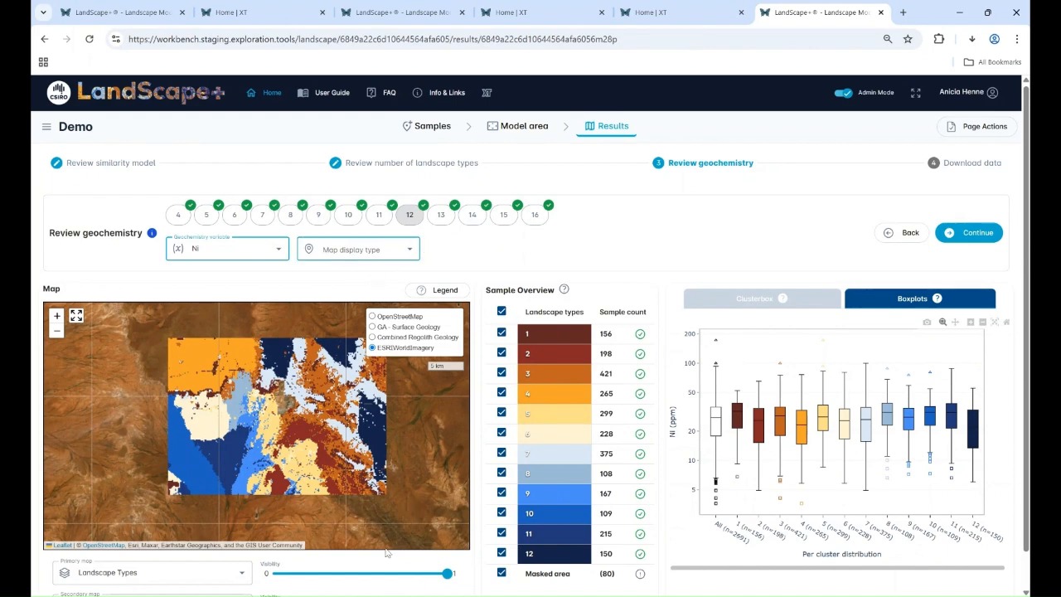
# - Display Ni outliers by total population on the map and compare them with the boxplots per landscape type
pyautogui.click(356, 258)
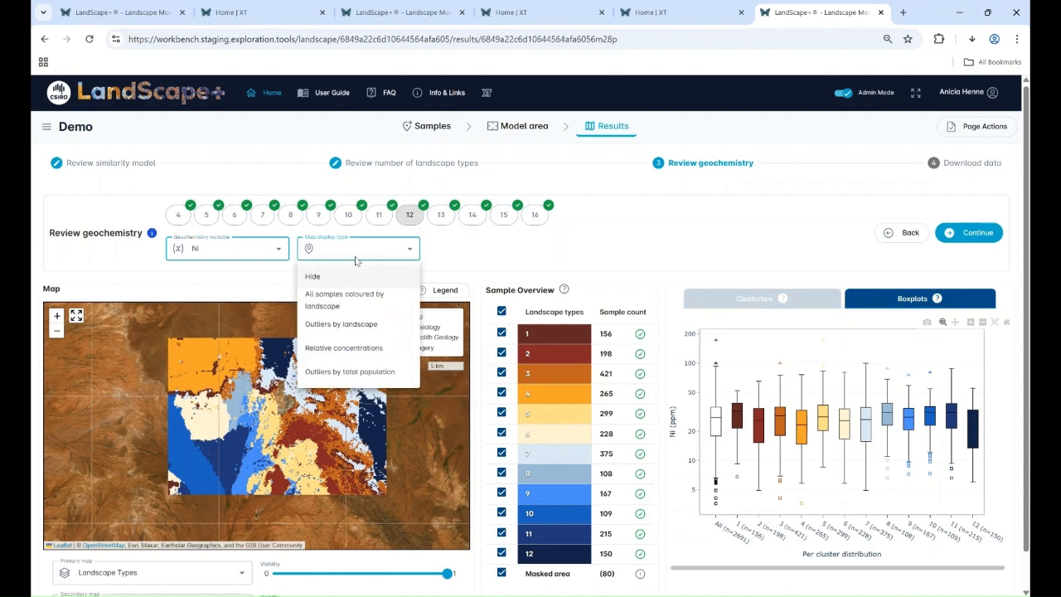
pyautogui.click(348, 372)
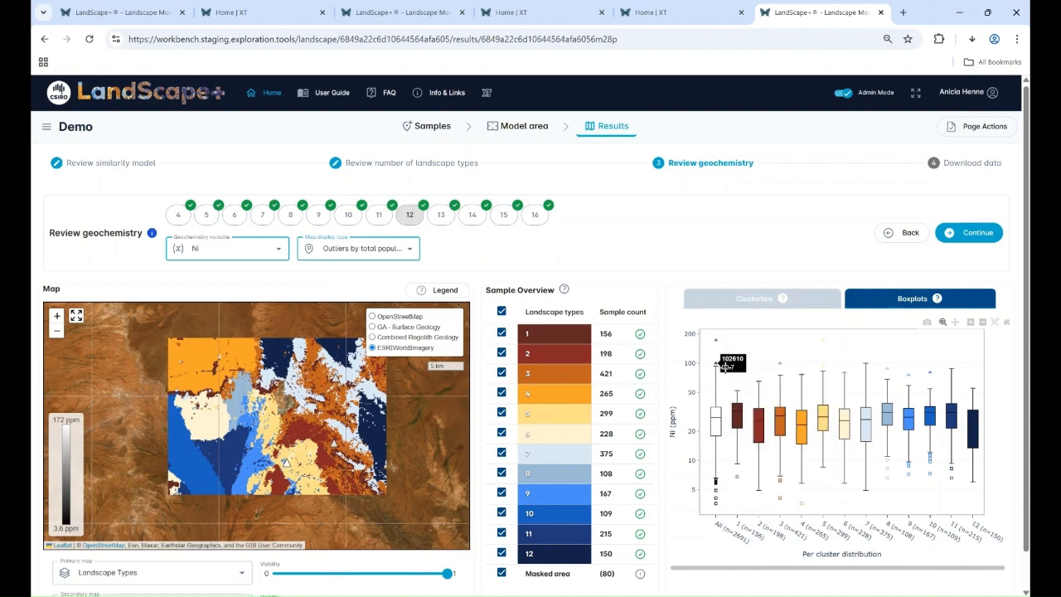
pyautogui.moveTo(736, 395)
pyautogui.moveTo(780, 375)
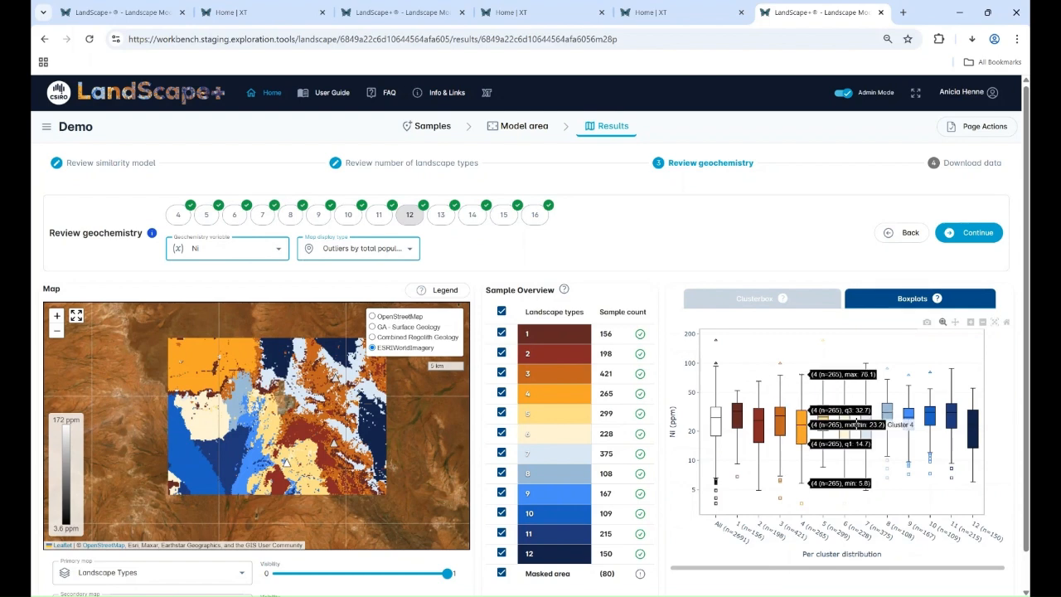
# - Inspect the Ni outliers in the boxplots of the individual landscape types and display outliers by landscape on the map
pyautogui.moveTo(882, 365)
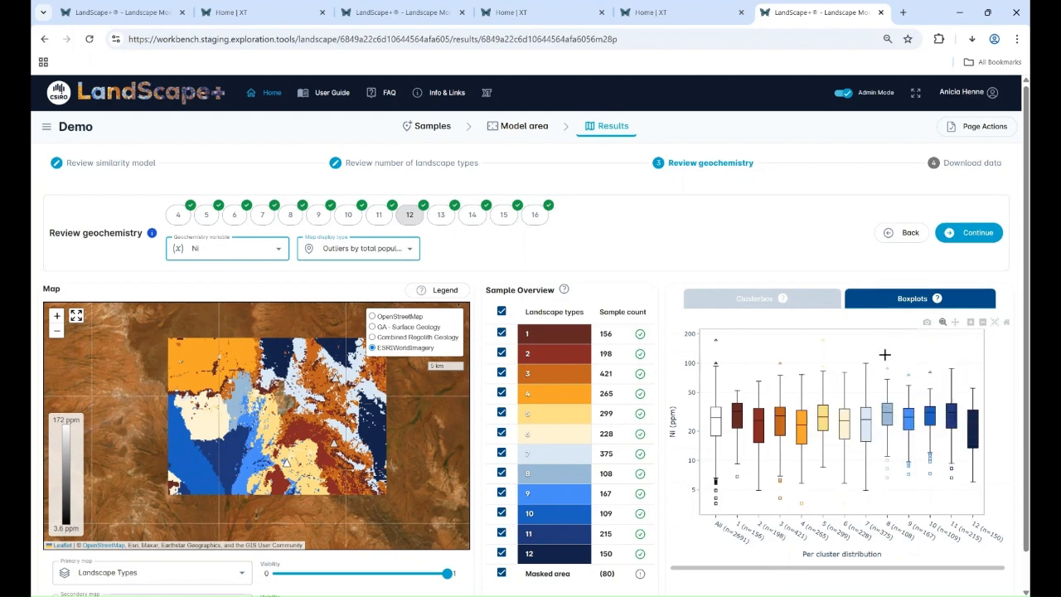
pyautogui.moveTo(927, 365)
pyautogui.moveTo(910, 383)
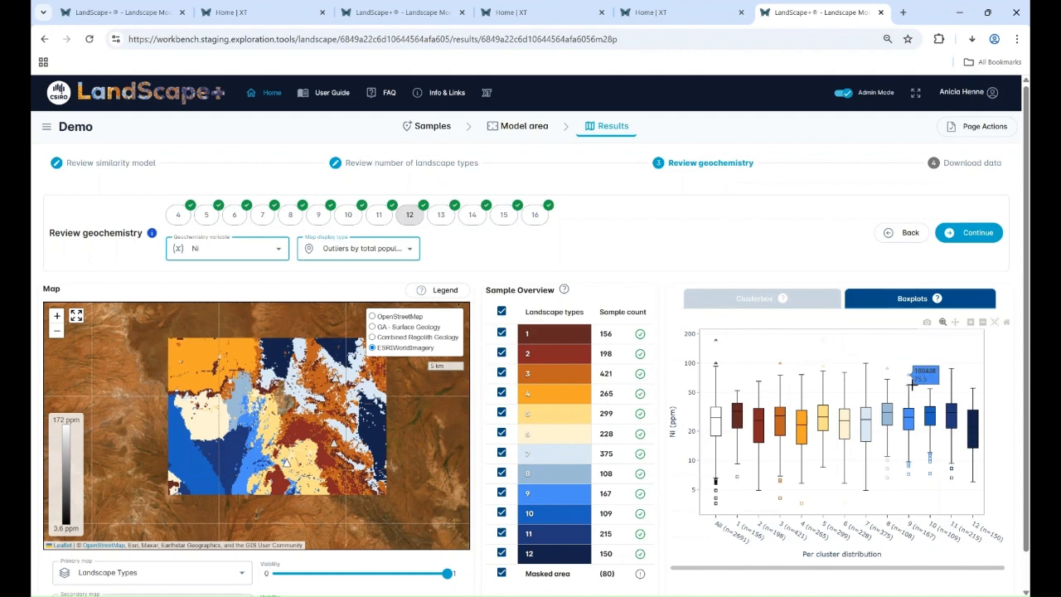
pyautogui.moveTo(915, 449)
pyautogui.click(359, 256)
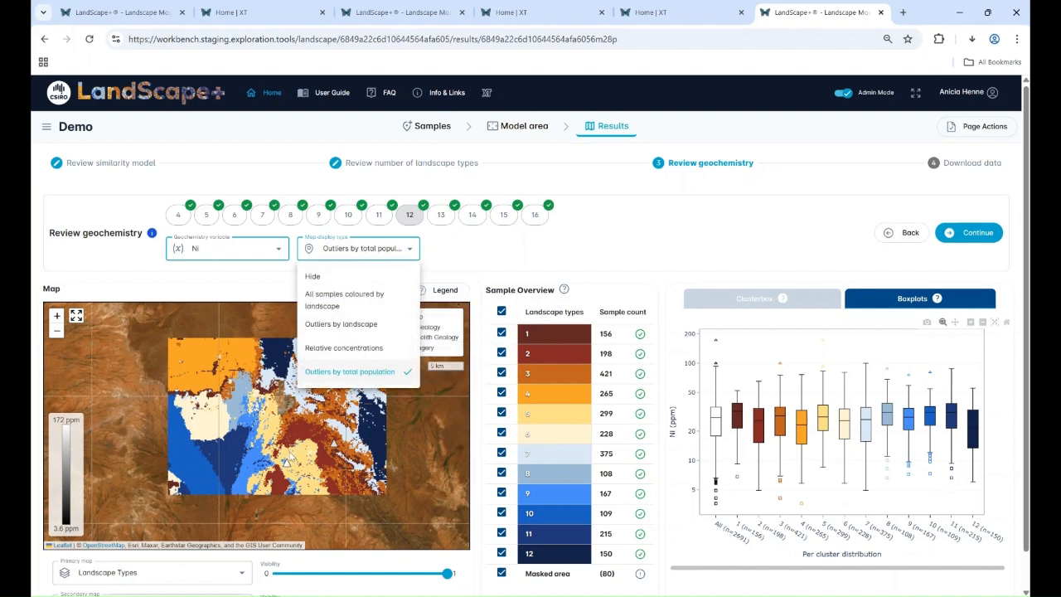
pyautogui.click(334, 325)
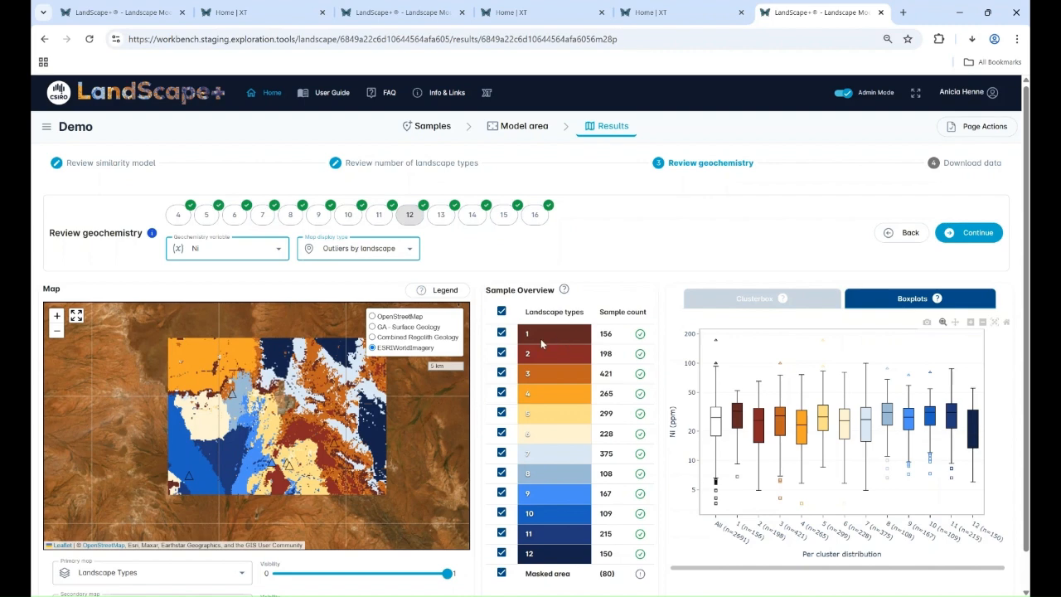
# - Look through the other available geochemistry variables without changing the selection, and proceed to the Download data stage
pyautogui.click(272, 251)
pyautogui.scroll(-3, 224, 327)
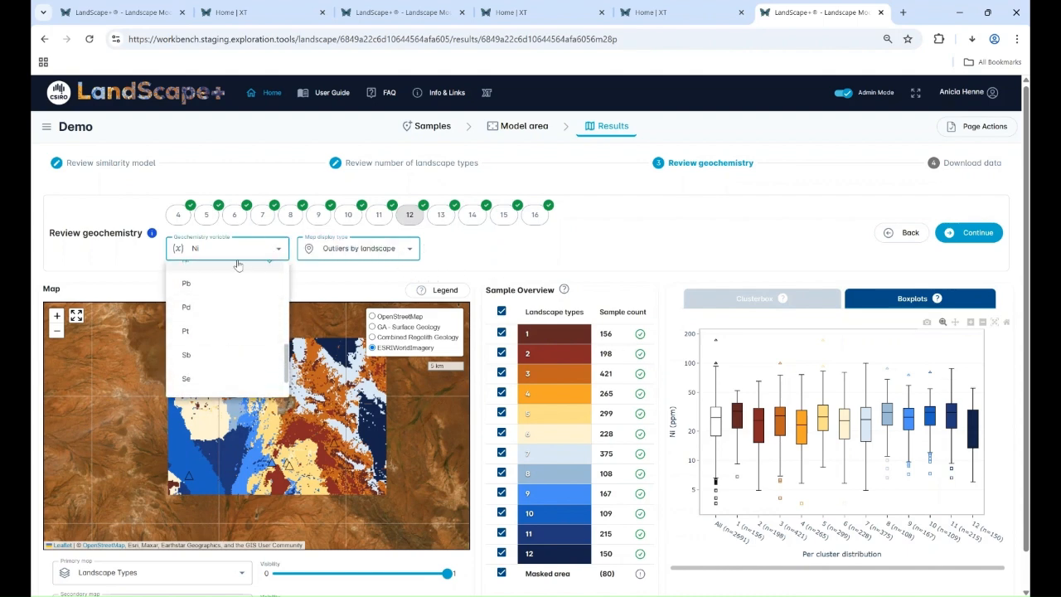
pyautogui.click(630, 249)
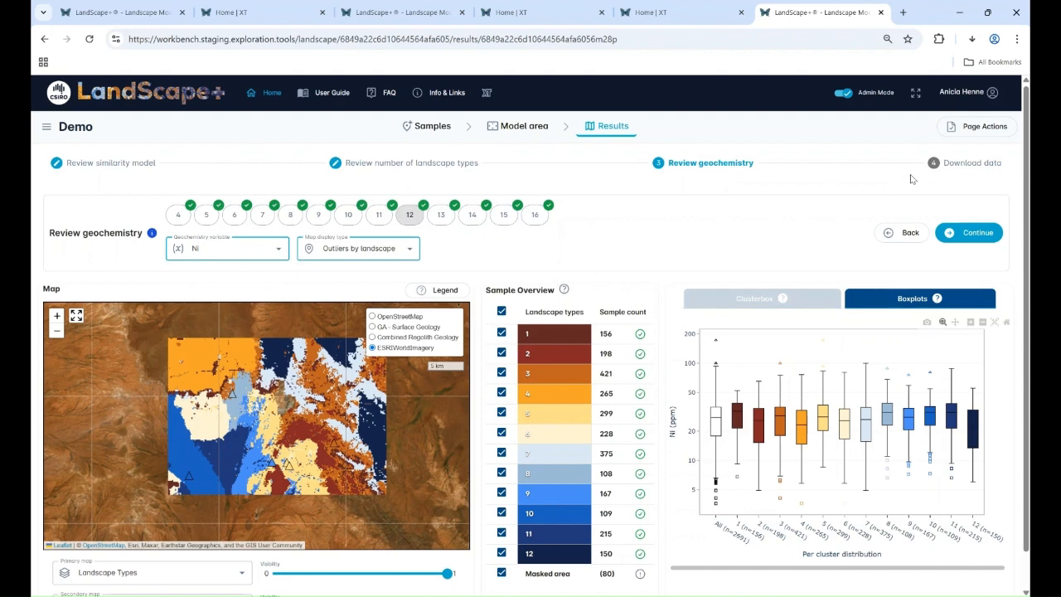
pyautogui.click(962, 166)
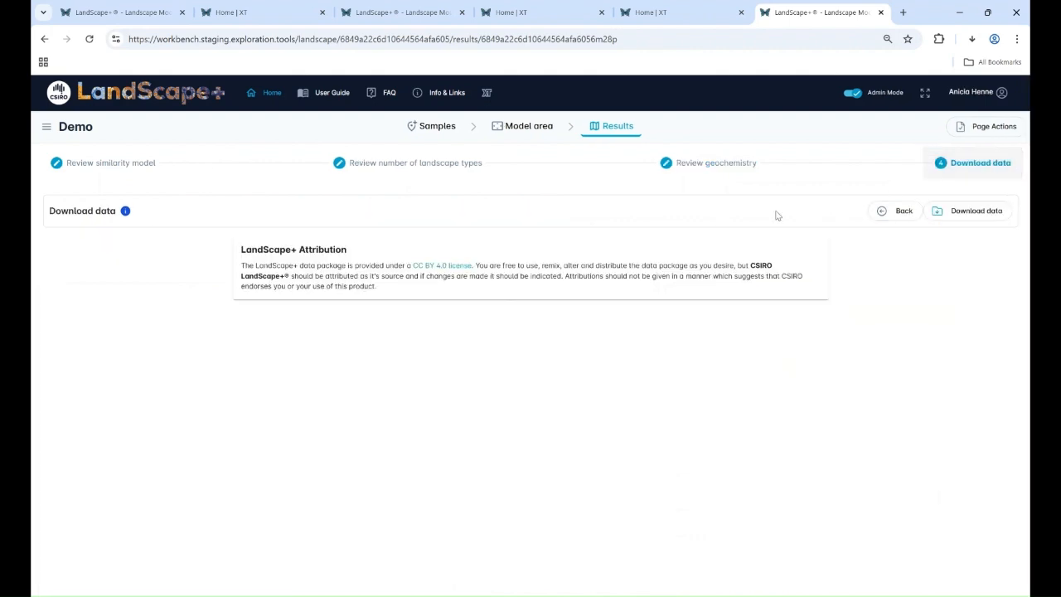